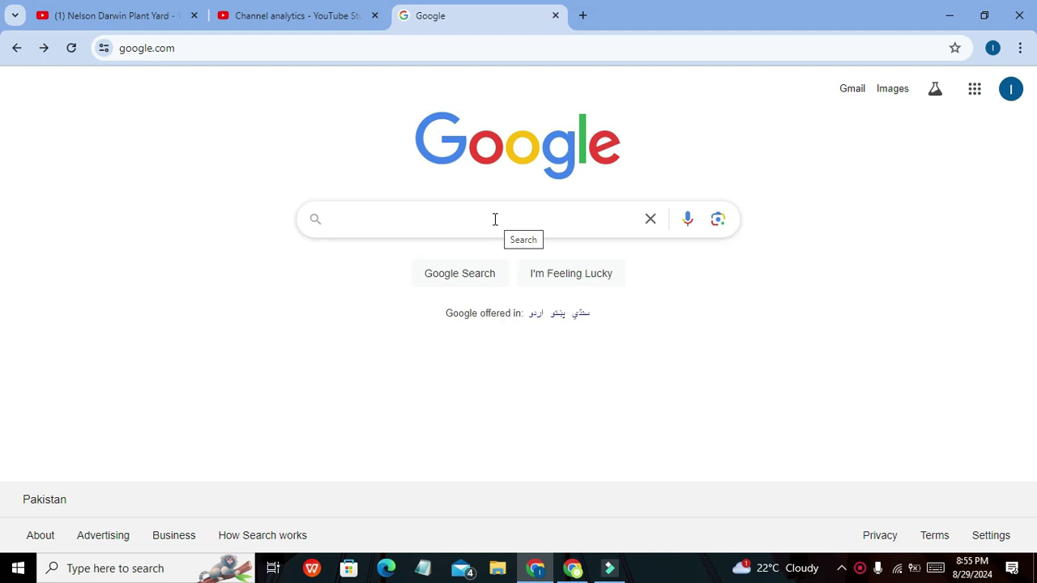
Search Google for 'tinkercad' and open the Tinkercad website
left_click(496, 219)
type("ti")
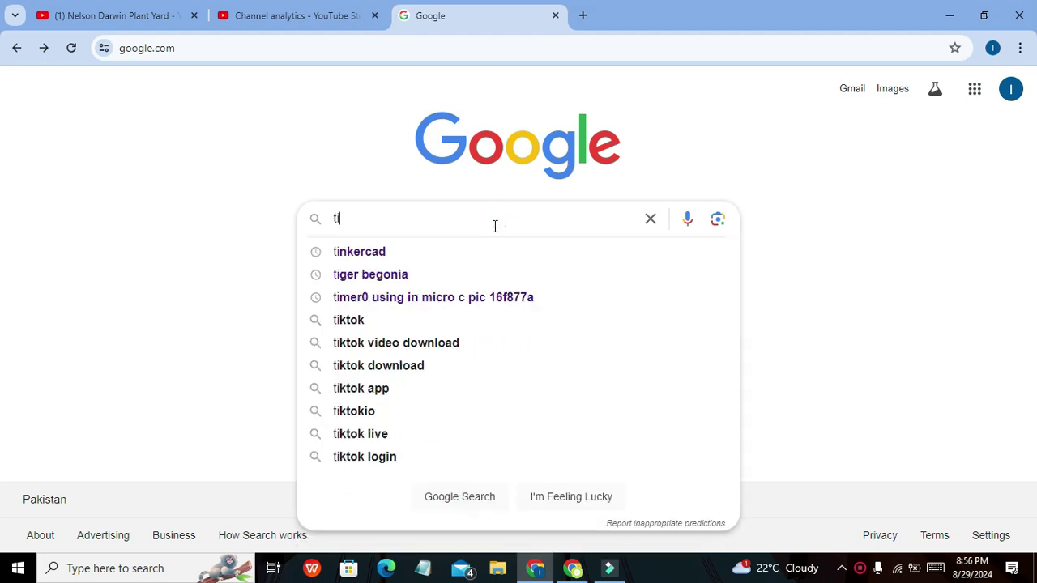
type("nkercad")
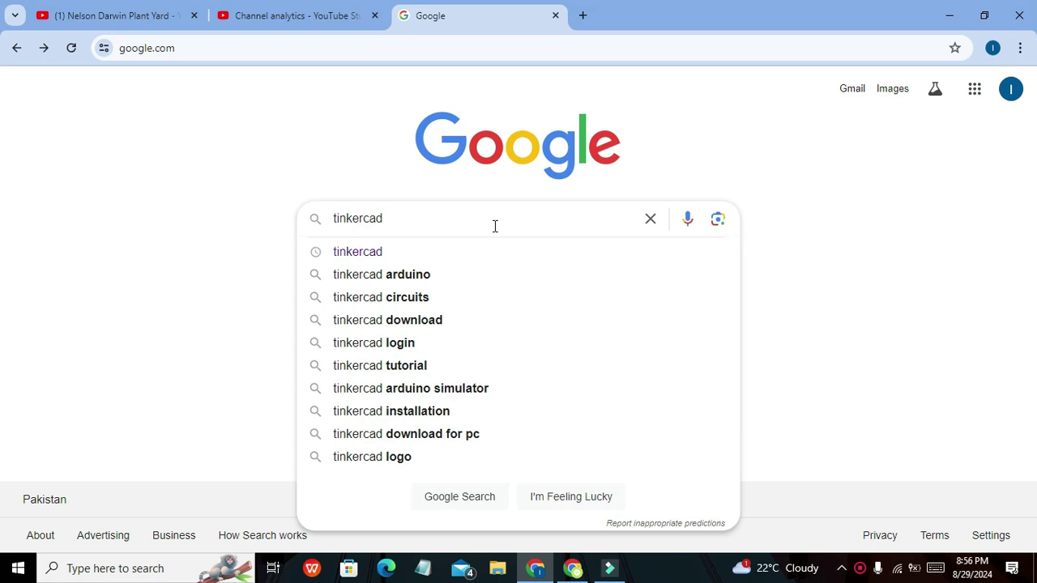
left_click(443, 253)
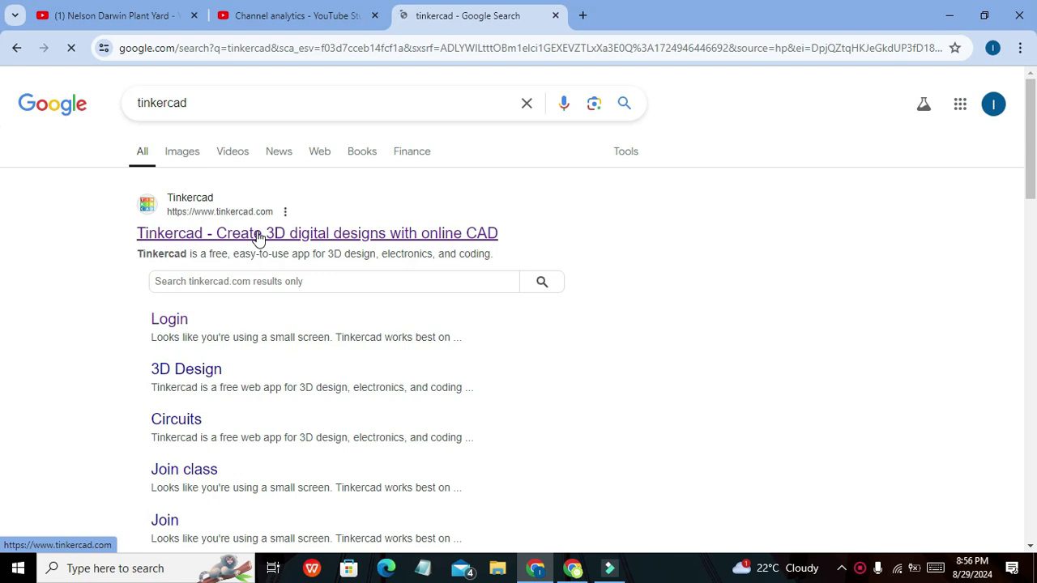
left_click(257, 235)
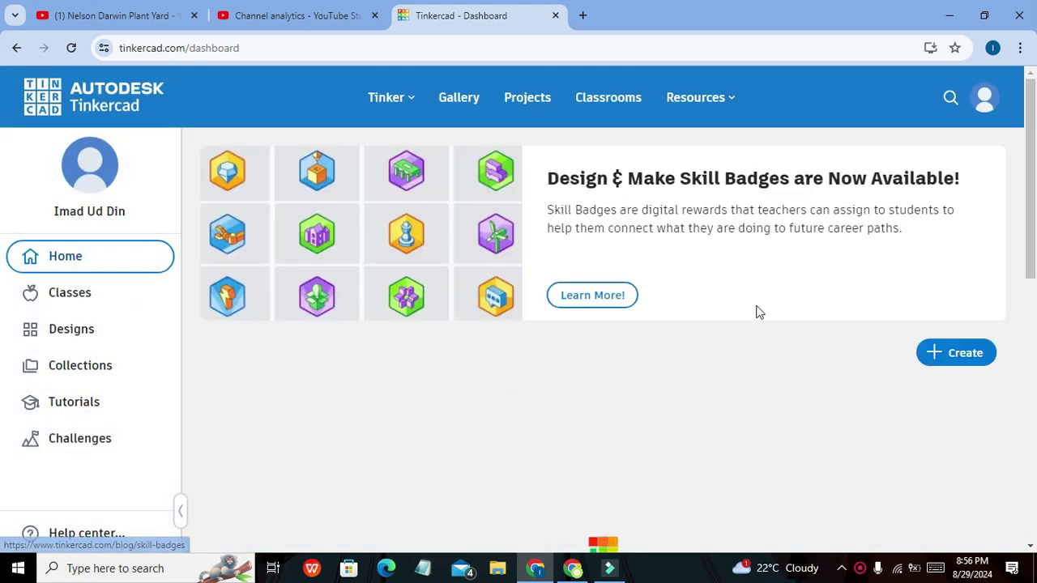
Create a new Circuits design from the Tinkercad dashboard's Create menu
left_click(966, 359)
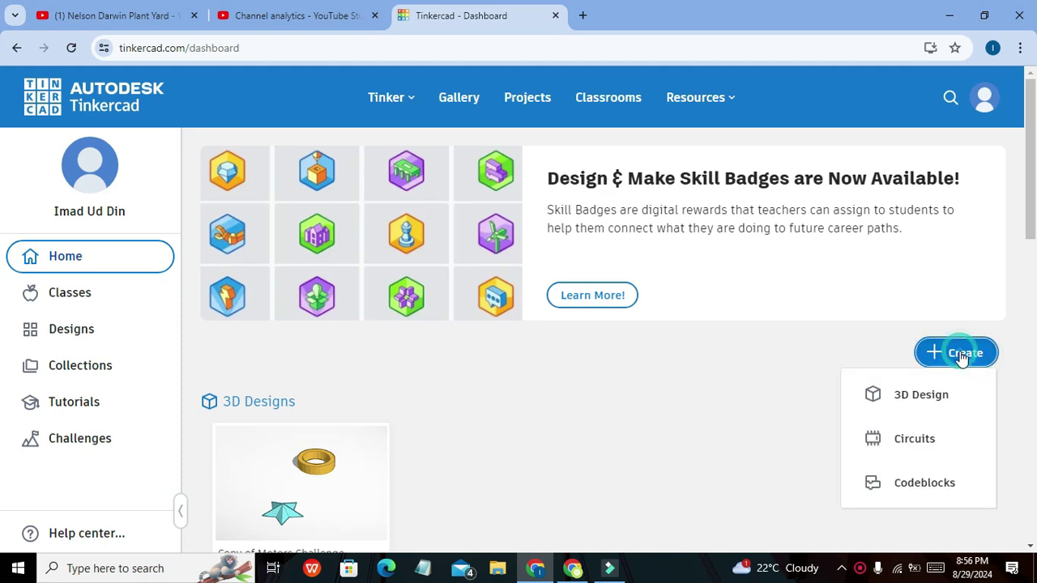
left_click(918, 445)
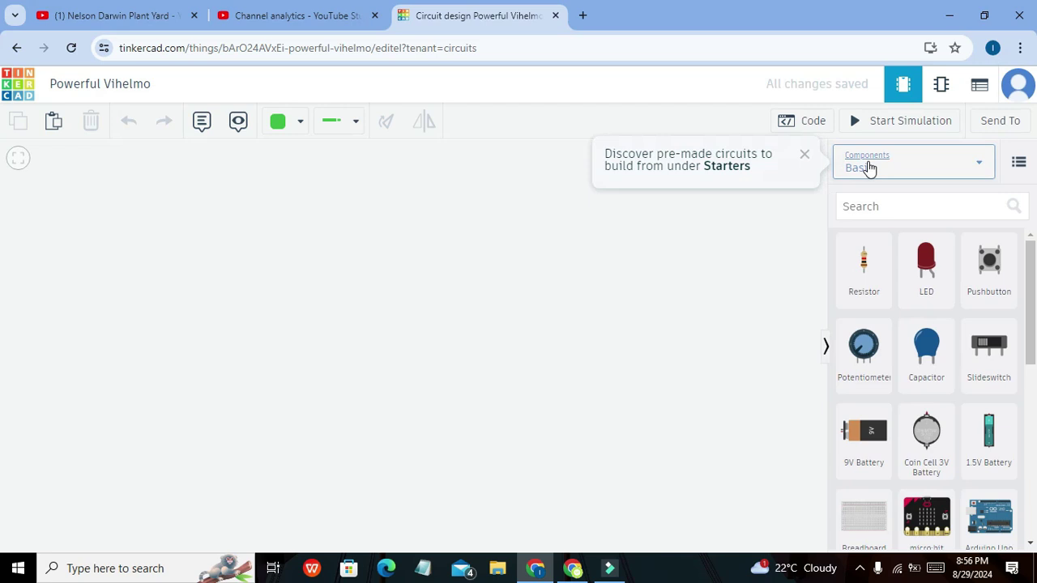
Search the components for 'solar' and place a Solar Cell on the canvas
left_click(804, 159)
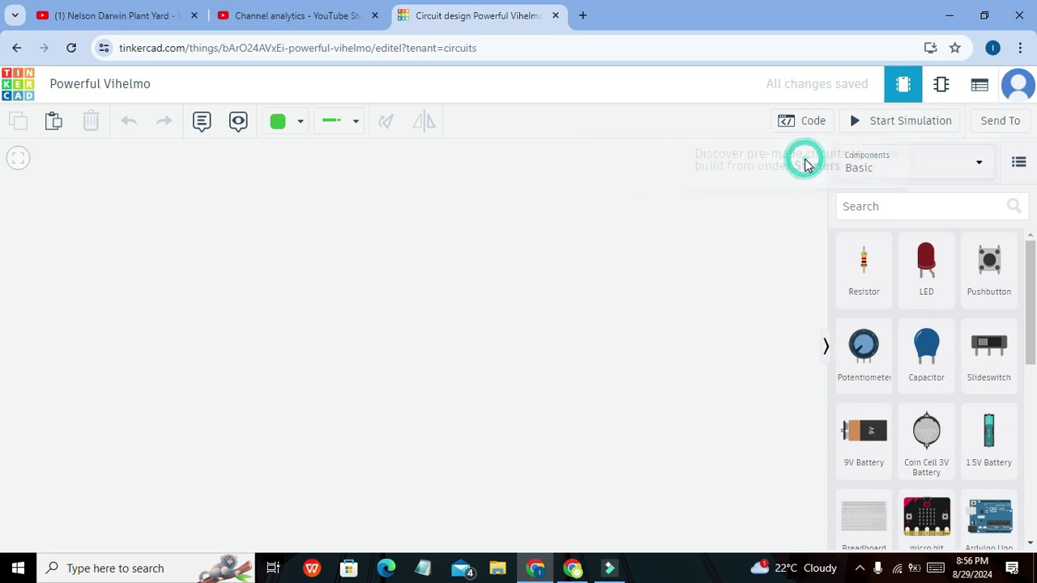
left_click(892, 211)
type("solar")
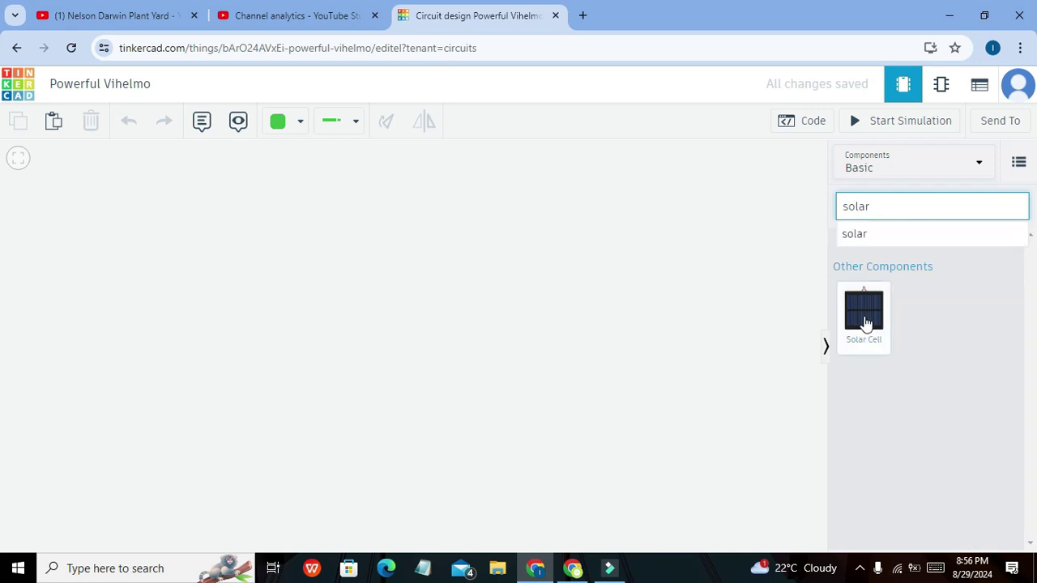
left_click_drag(864, 318, 180, 219)
left_click(420, 263)
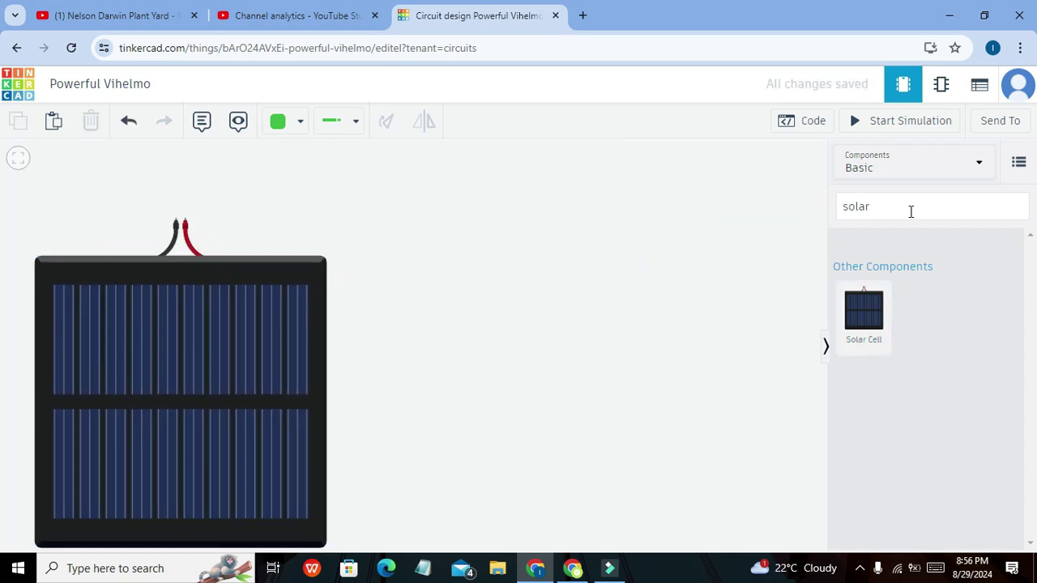
left_click_drag(908, 212, 822, 209)
left_click(803, 208)
Confirm the solar cell's Peak Voltage is 5 V and Peak Current is 100 mA
left_click(198, 354)
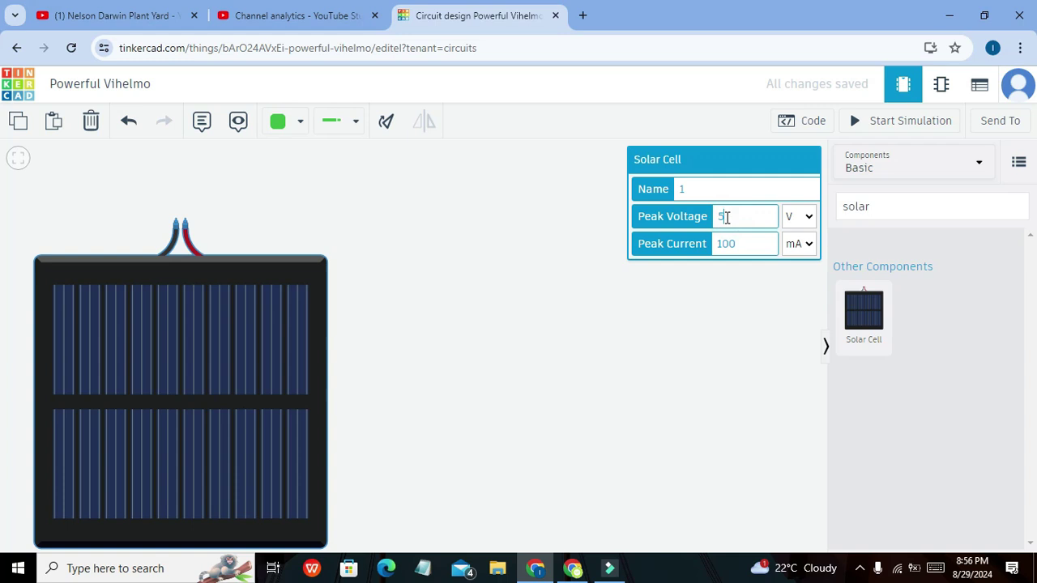
double_click(727, 217)
left_click(731, 217)
double_click(722, 215)
left_click(723, 214)
left_click_drag(748, 246, 697, 240)
left_click(748, 243)
left_click(913, 204)
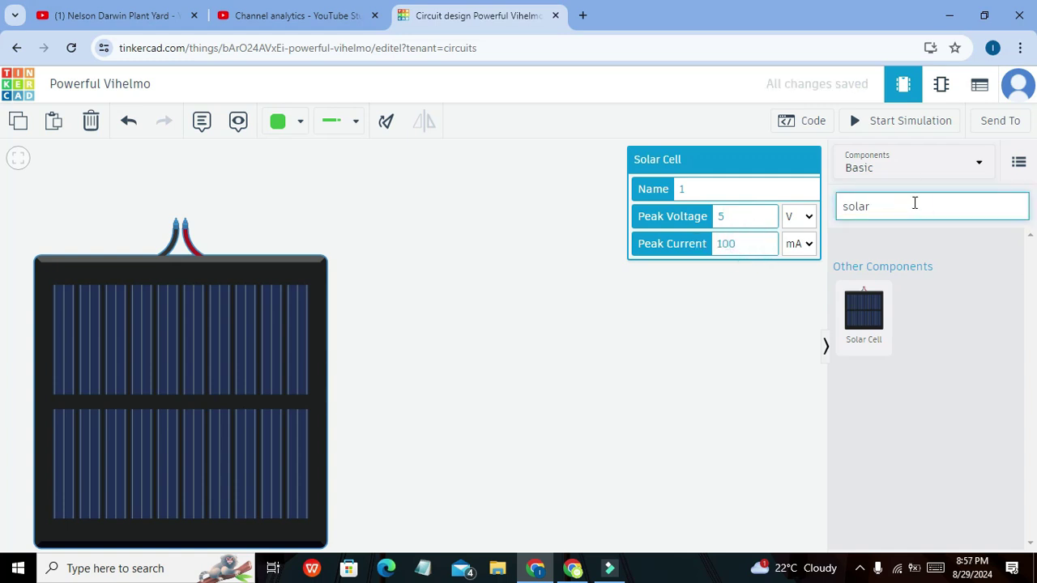
Search 'led' and place an LED on the canvas right of the solar cell
key("BackSpace")
key("BackSpace")
key("BackSpace")
key("BackSpace")
key("BackSpace")
type("led")
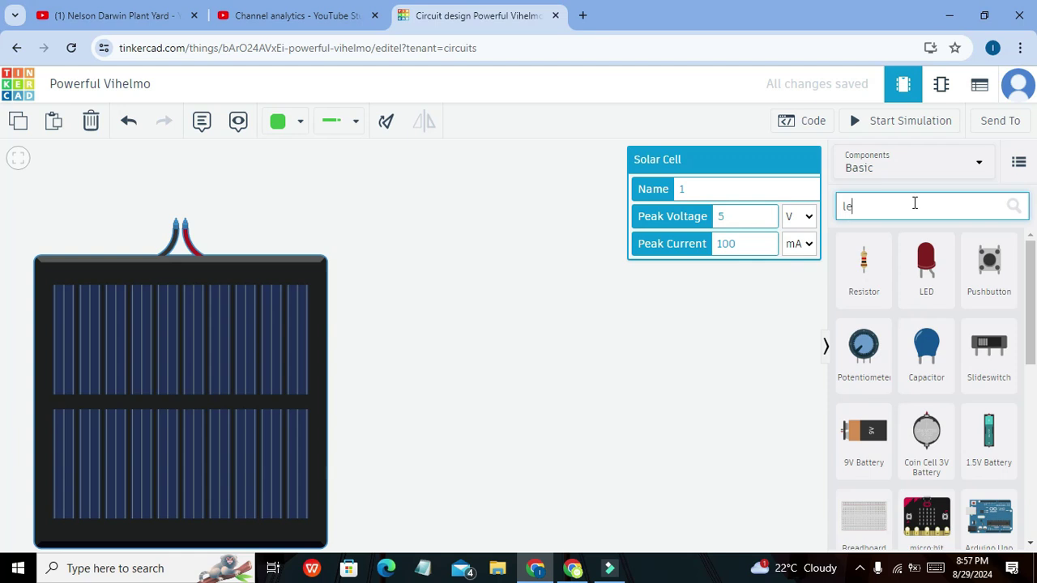
left_click(795, 277)
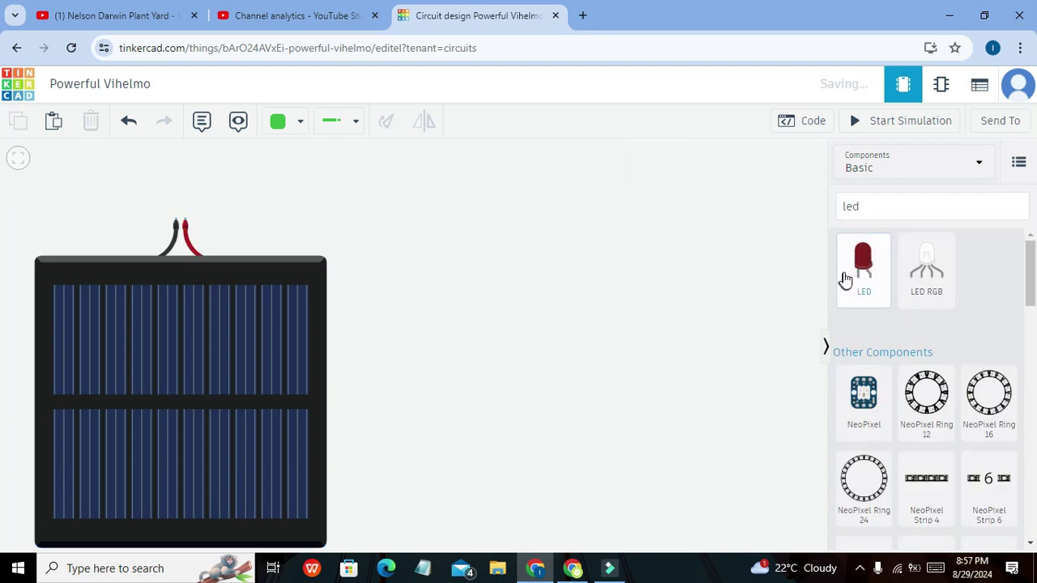
left_click_drag(863, 264, 470, 180)
left_click(523, 206)
left_click(506, 183)
left_click(495, 228)
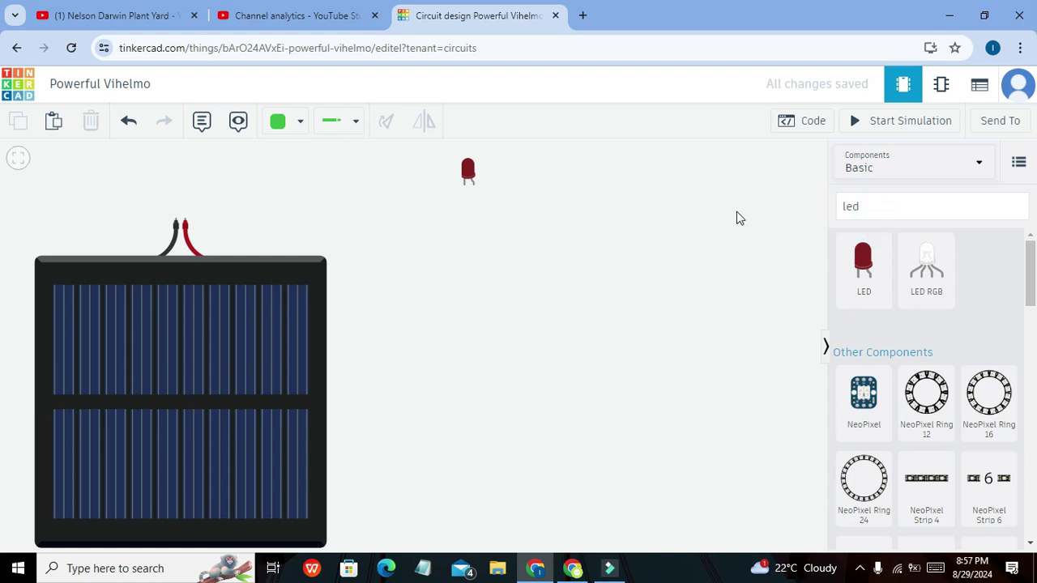
Search 'multi', place a Multimeter below the LED, and shift the LED further right
left_click(886, 209)
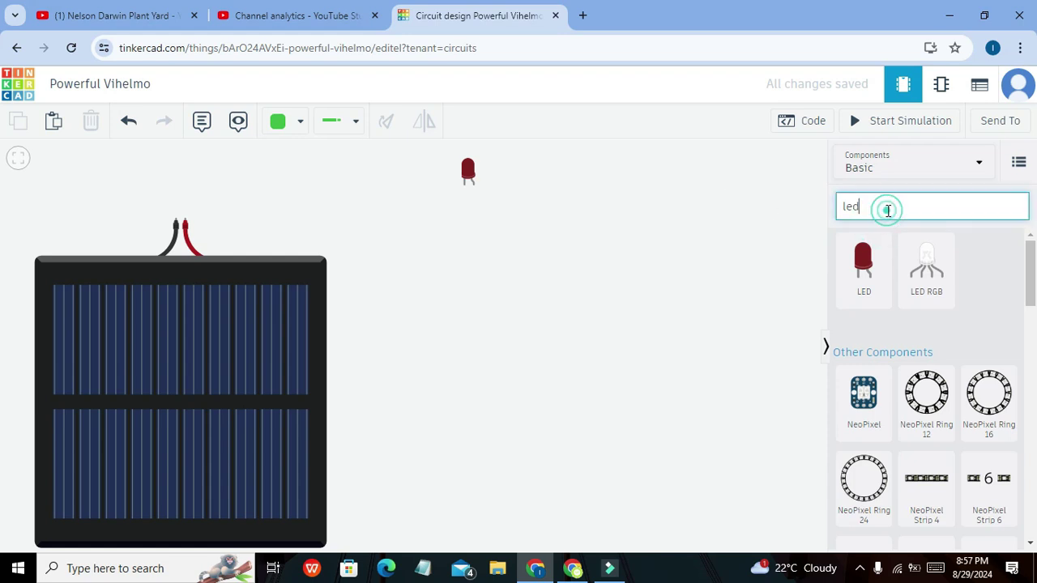
key("BackSpace")
key("BackSpace")
key("BackSpace")
type("multi")
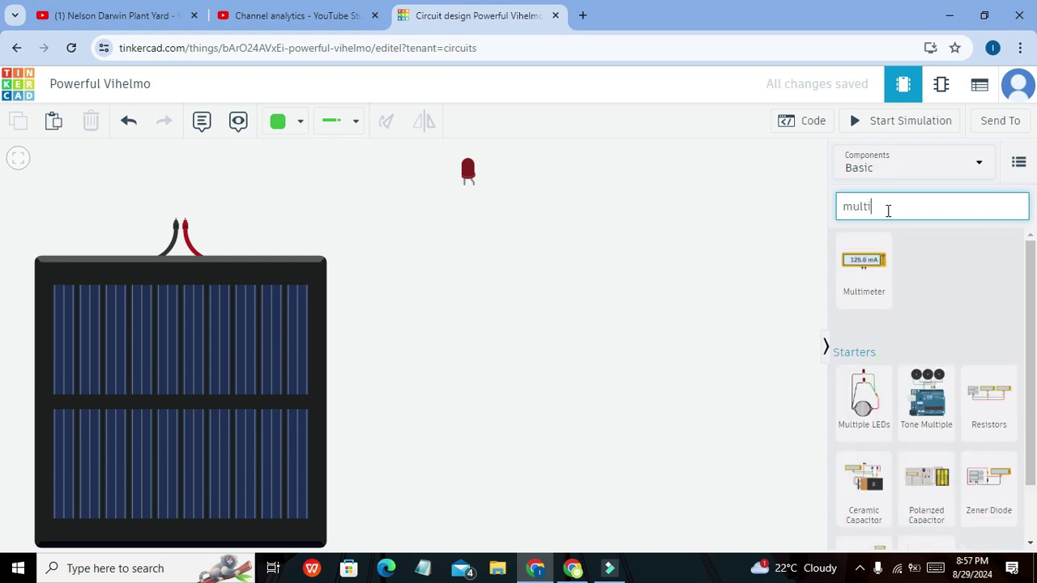
left_click_drag(875, 287, 465, 285)
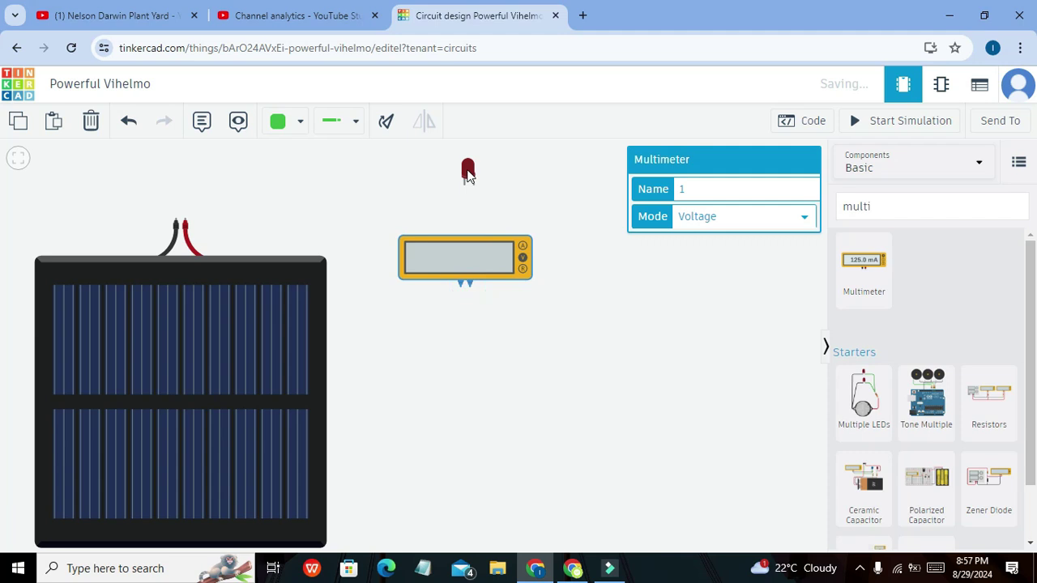
left_click_drag(468, 170, 571, 186)
left_click(598, 268)
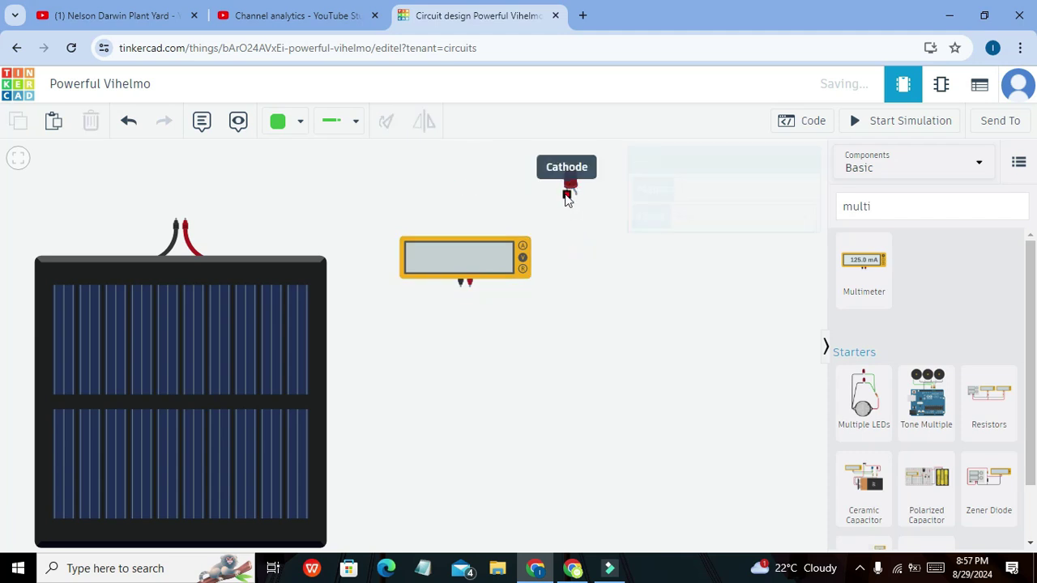
Wire the LED's cathode to the solar cell's negative lead
left_click(567, 197)
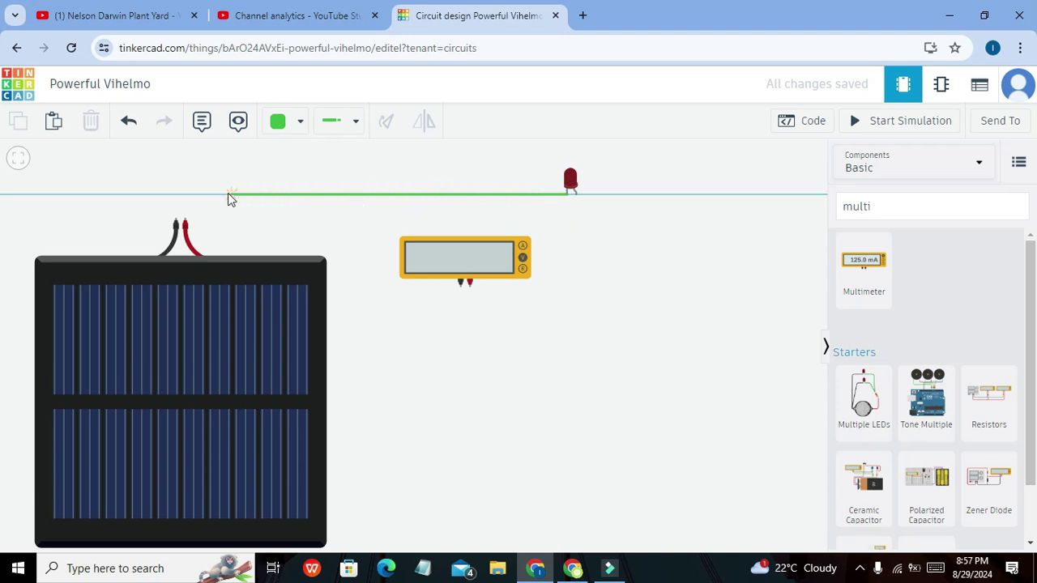
left_click(173, 196)
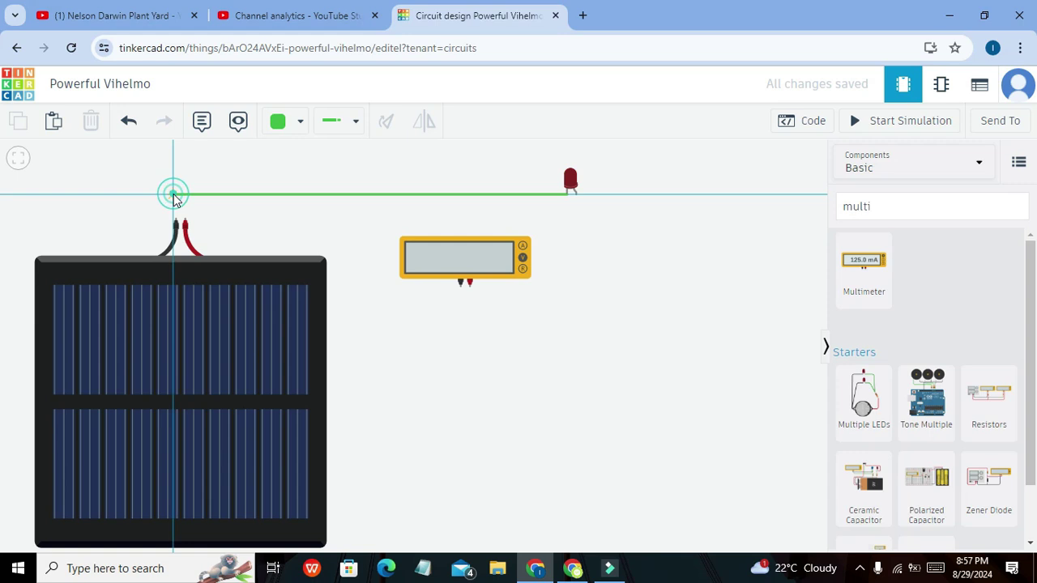
left_click(177, 220)
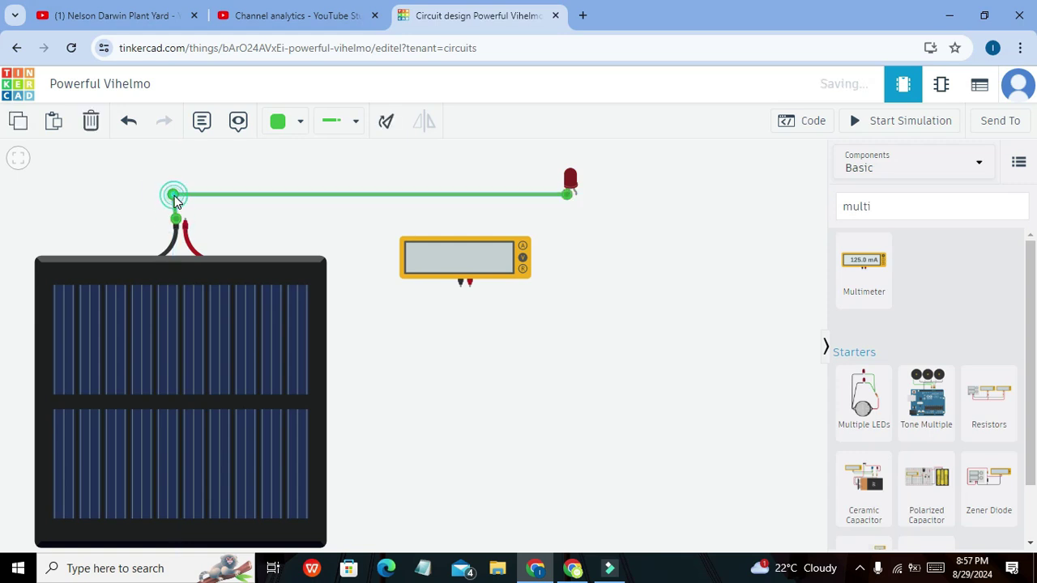
left_click_drag(169, 199, 178, 195)
left_click(173, 197)
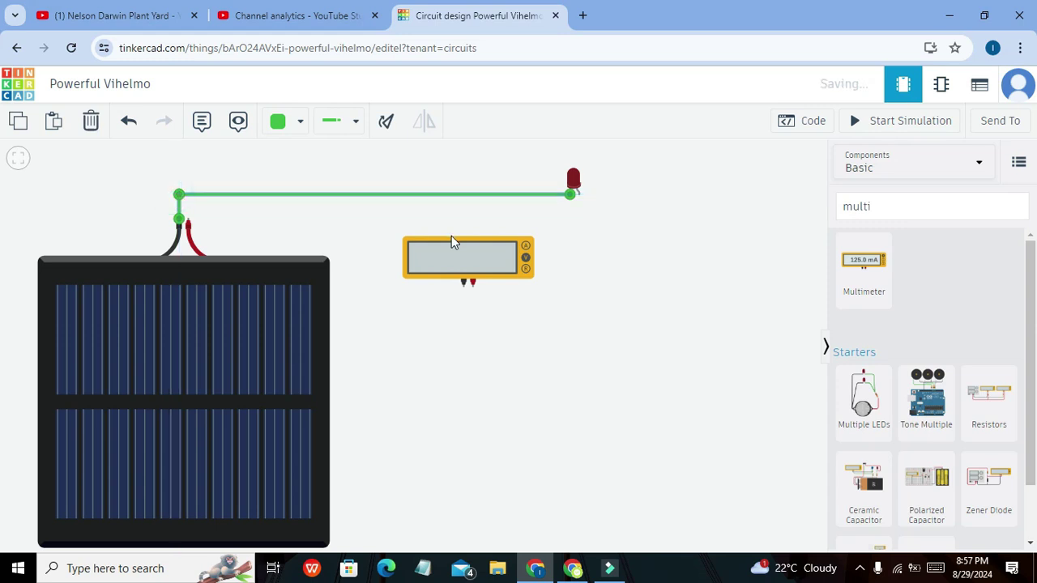
left_click(451, 236)
Wire the LED's anode down to the multimeter's negative probe with a straight bend
left_click(580, 195)
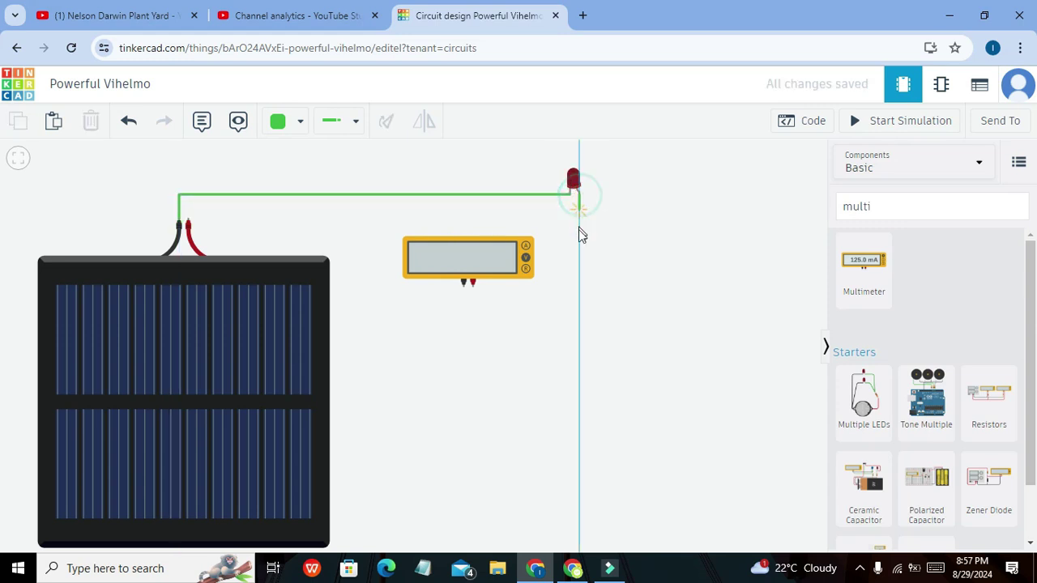
left_click(578, 302)
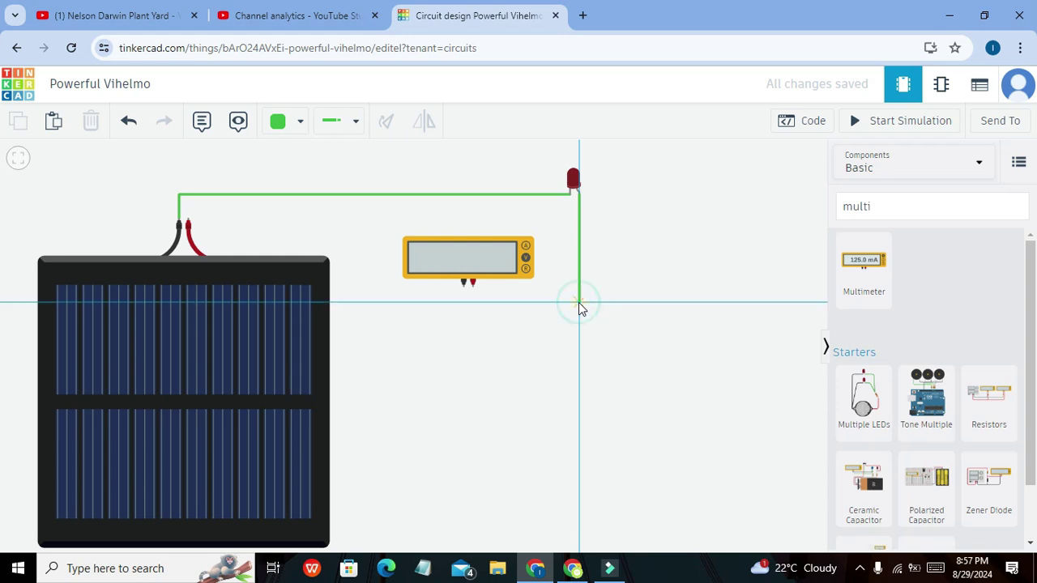
left_click(460, 302)
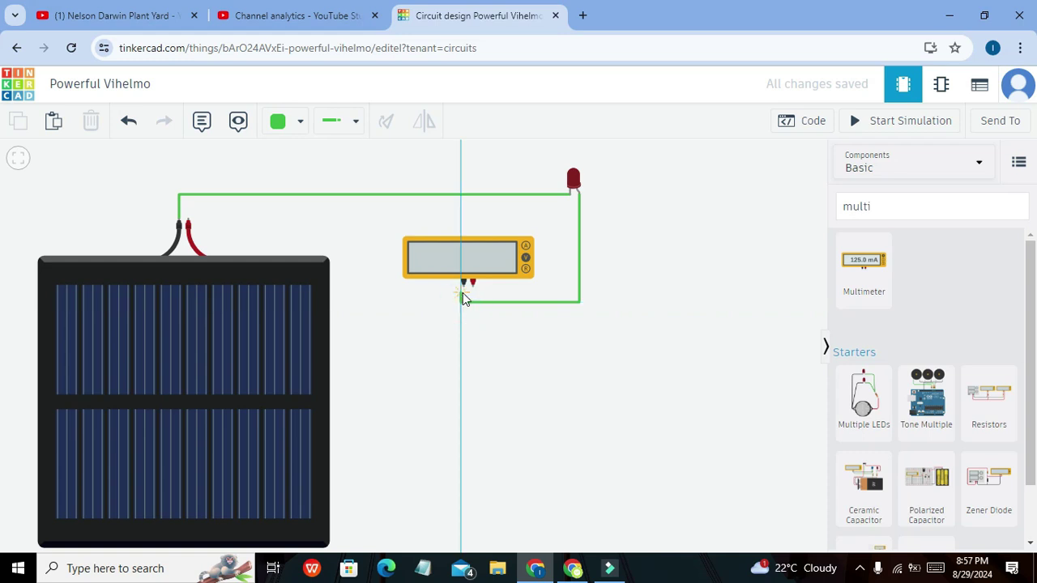
left_click(463, 283)
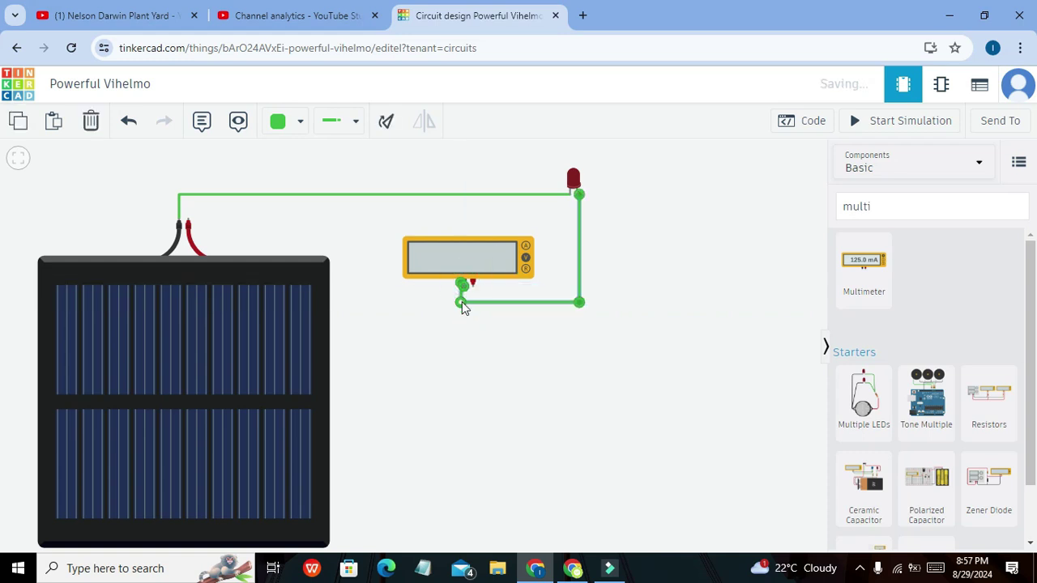
left_click(460, 303)
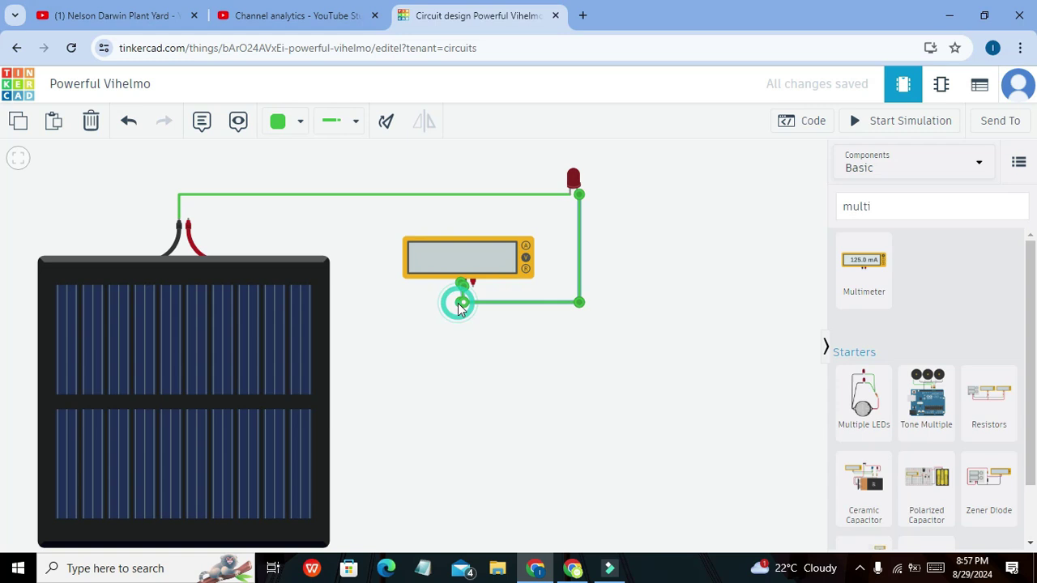
left_click(461, 285)
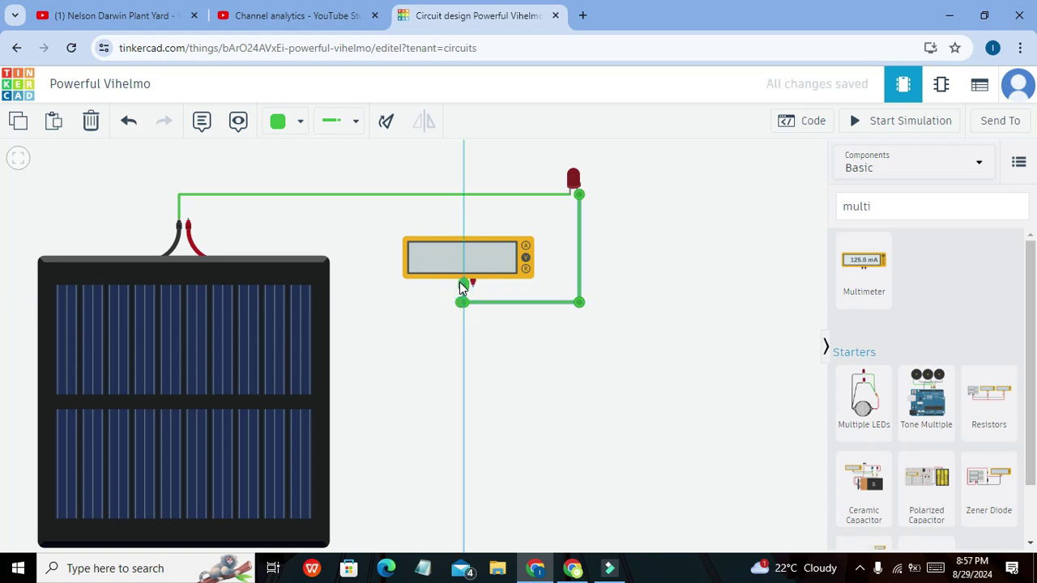
left_click(459, 307)
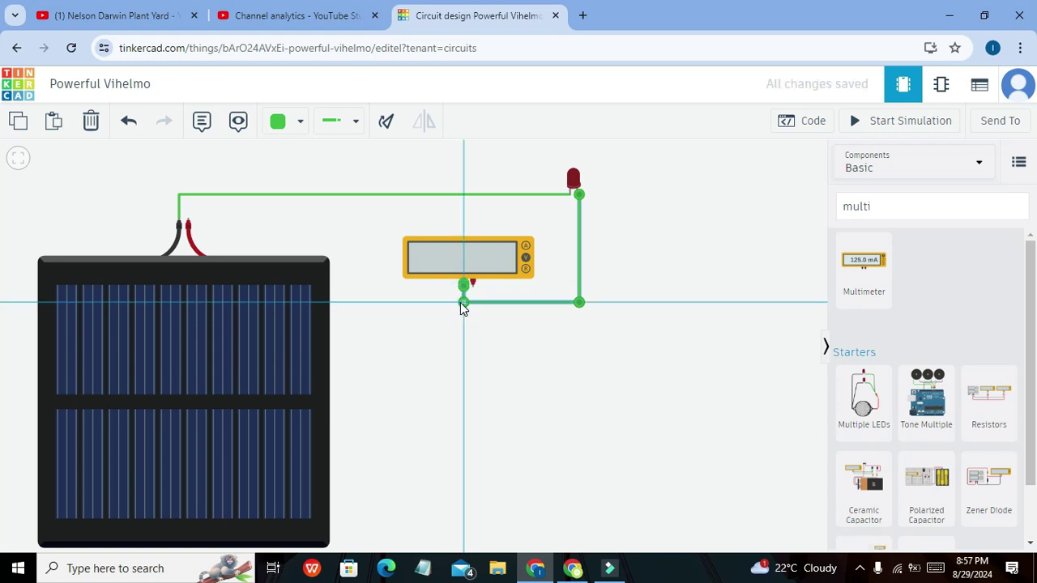
left_click(472, 309)
Route a wire from the multimeter's positive terminal to the solar panel's positive terminal
left_click(474, 290)
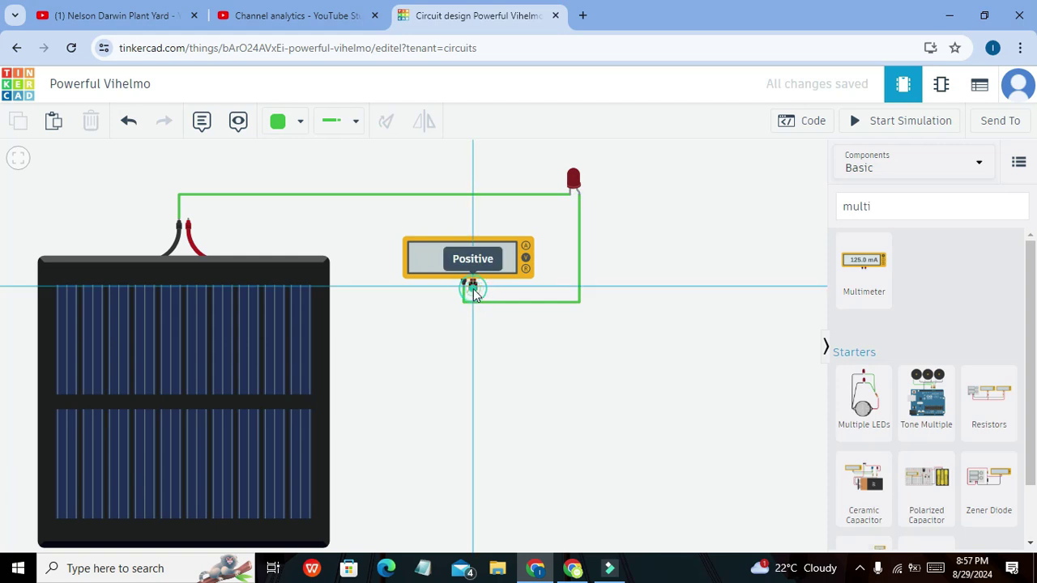
left_click(474, 312)
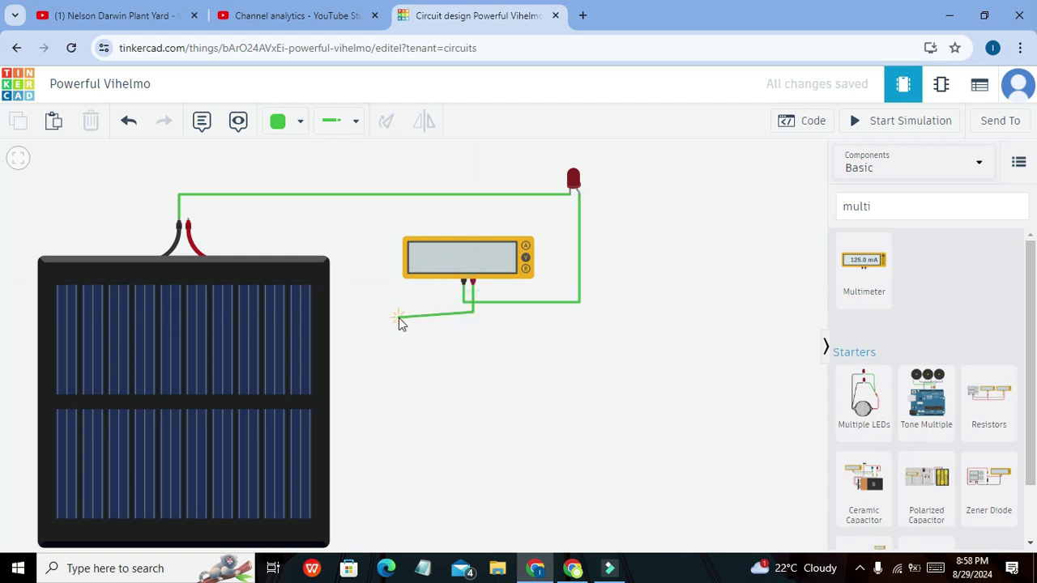
left_click(356, 312)
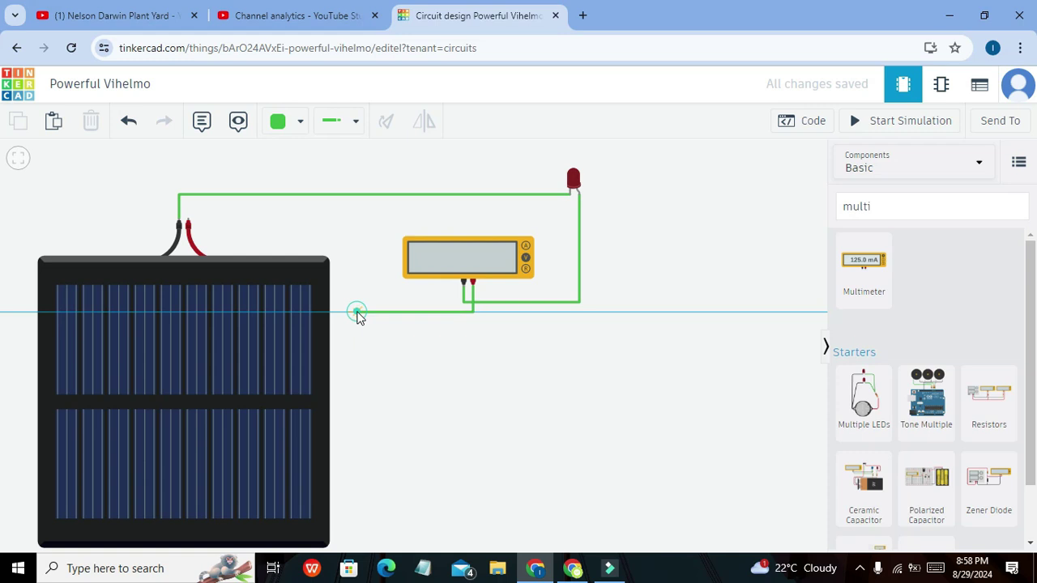
left_click(356, 227)
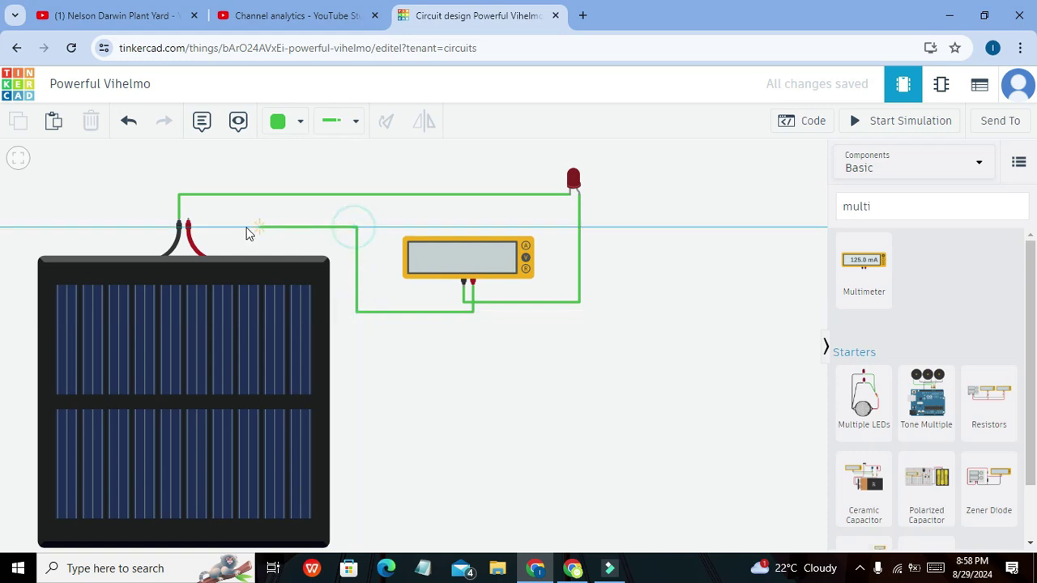
left_click(188, 220)
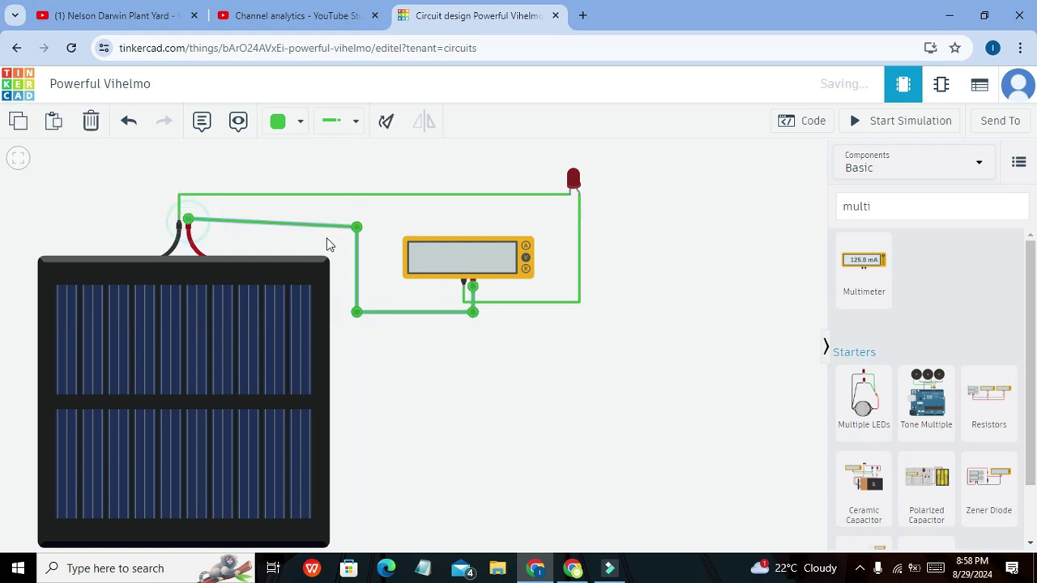
left_click_drag(357, 227, 360, 217)
left_click(381, 219)
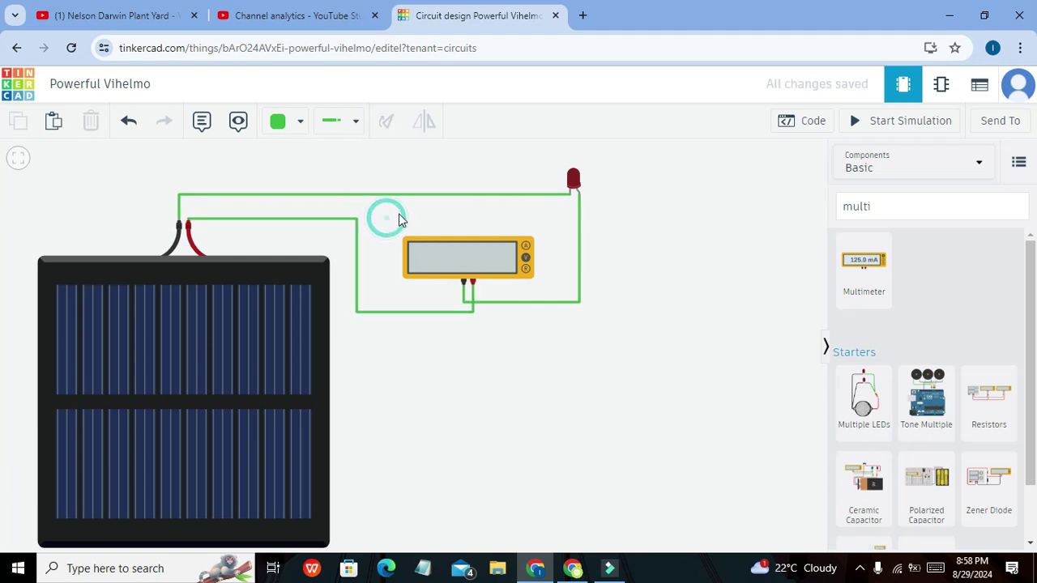
Run the simulation and dim the solar cell's light to read about 3.67 V
left_click(904, 121)
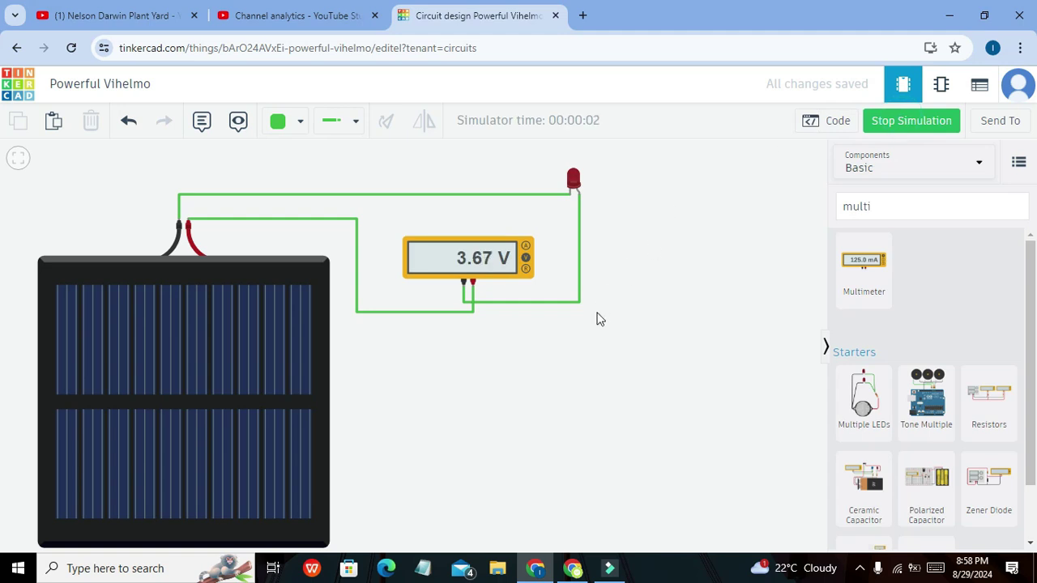
left_click(208, 359)
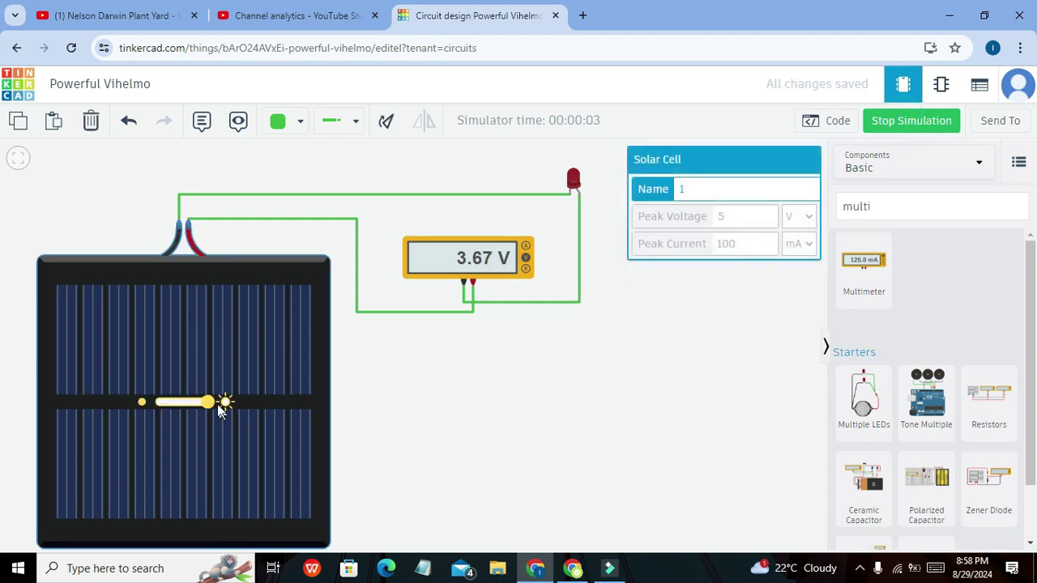
mouse_move(209, 402)
left_mouse_down()
mouse_move(154, 408)
mouse_move(224, 409)
left_mouse_up()
Stop the simulation and change the solar cell's Peak Current to 300 mA
left_click(922, 127)
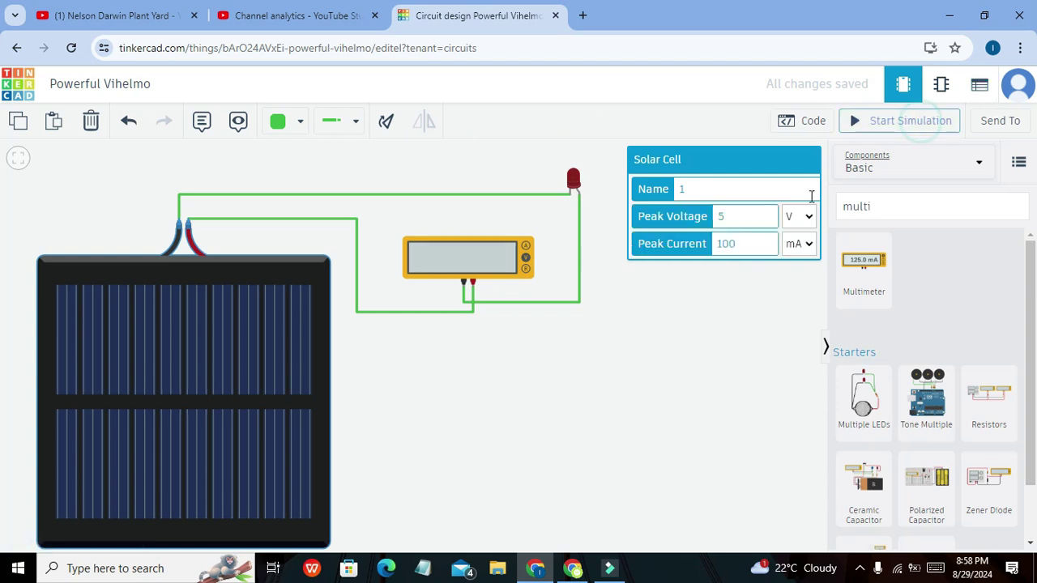
left_click(803, 245)
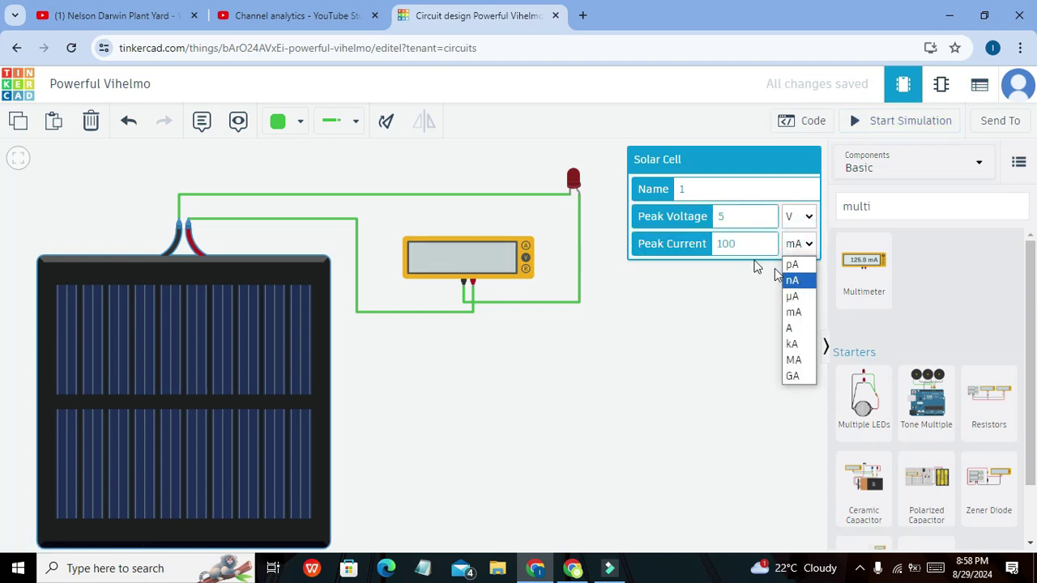
left_click(718, 244)
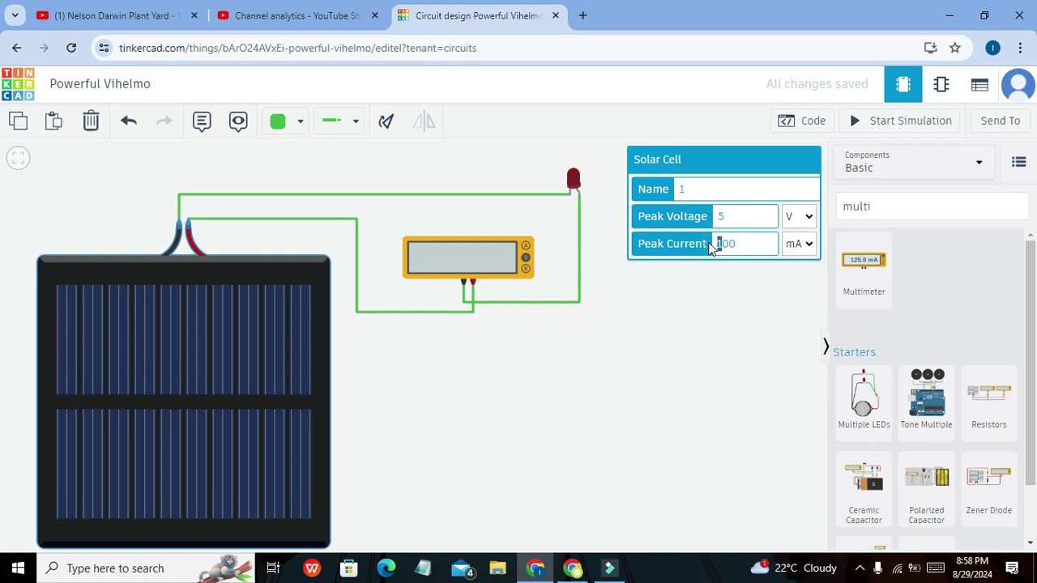
type("3")
Rerun the simulation and switch the multimeter to Amperage, reading 256 mA
left_click(940, 129)
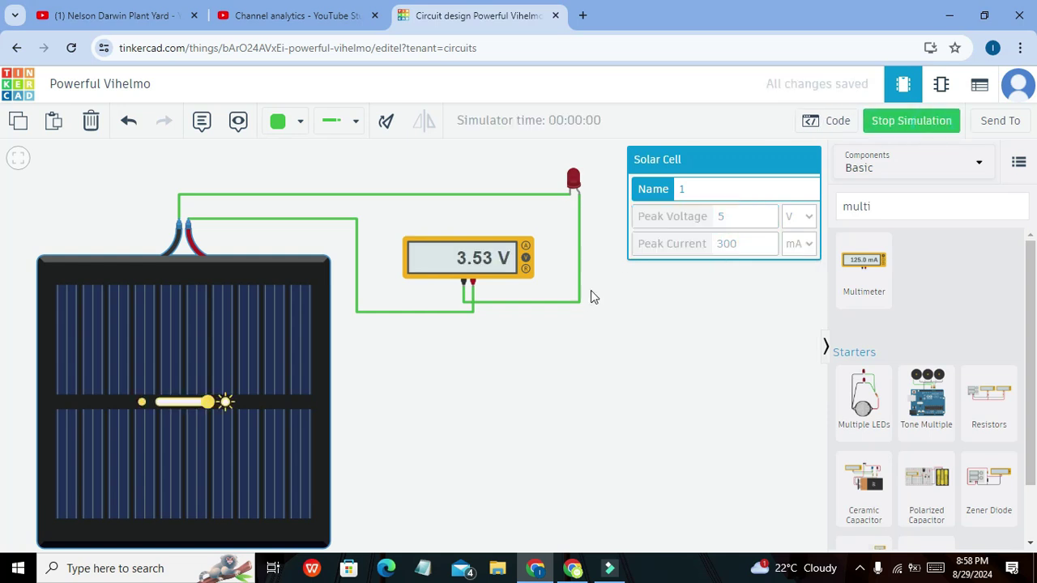
mouse_move(200, 407)
left_mouse_down()
mouse_move(162, 408)
mouse_move(214, 413)
left_mouse_up()
left_click(525, 248)
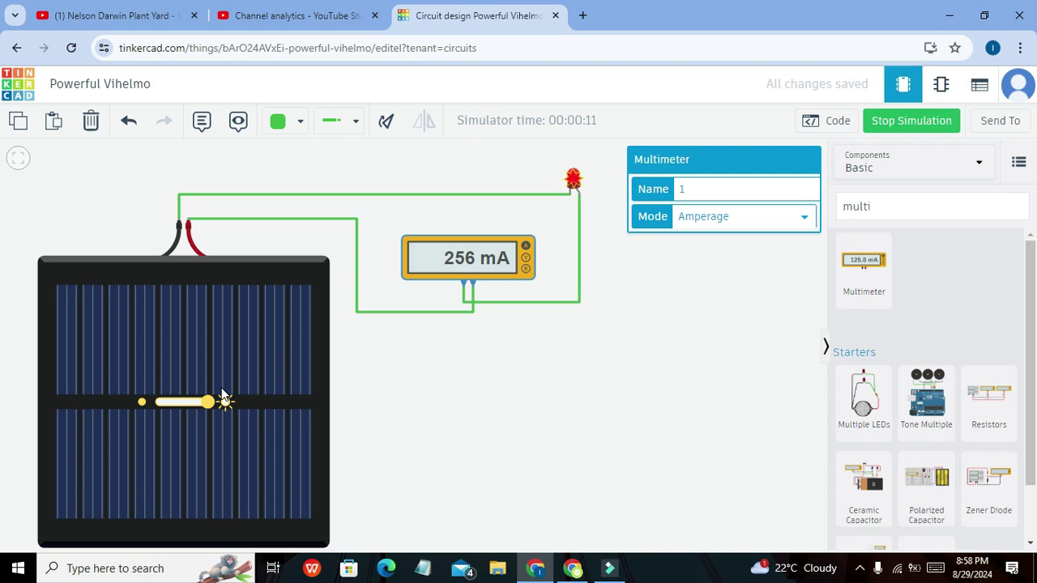
Move the solar cell's light slider down and back up until the multimeter reads 97.2 mA
left_click_drag(208, 402, 157, 403)
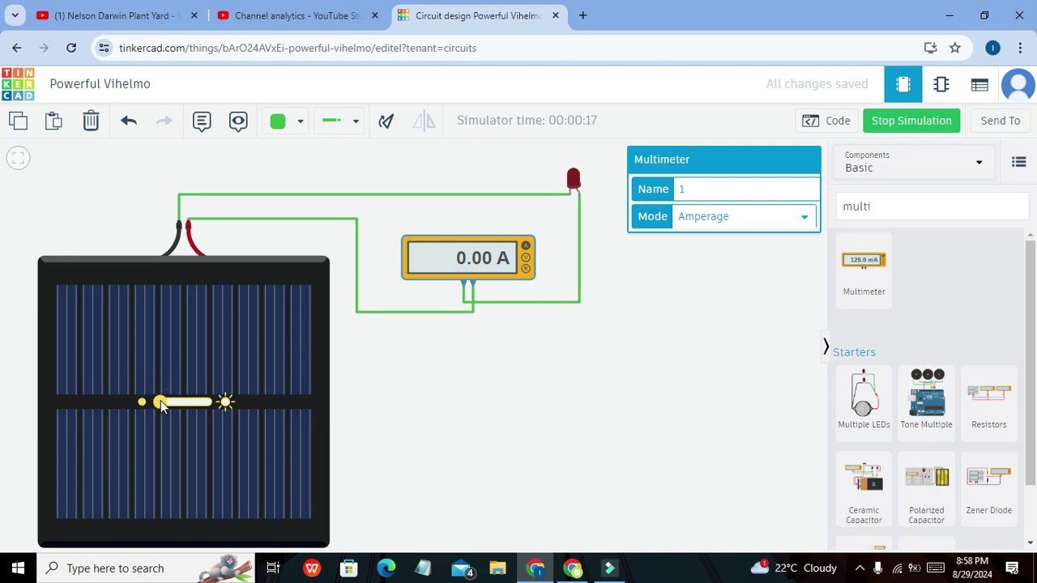
left_click_drag(162, 406, 166, 404)
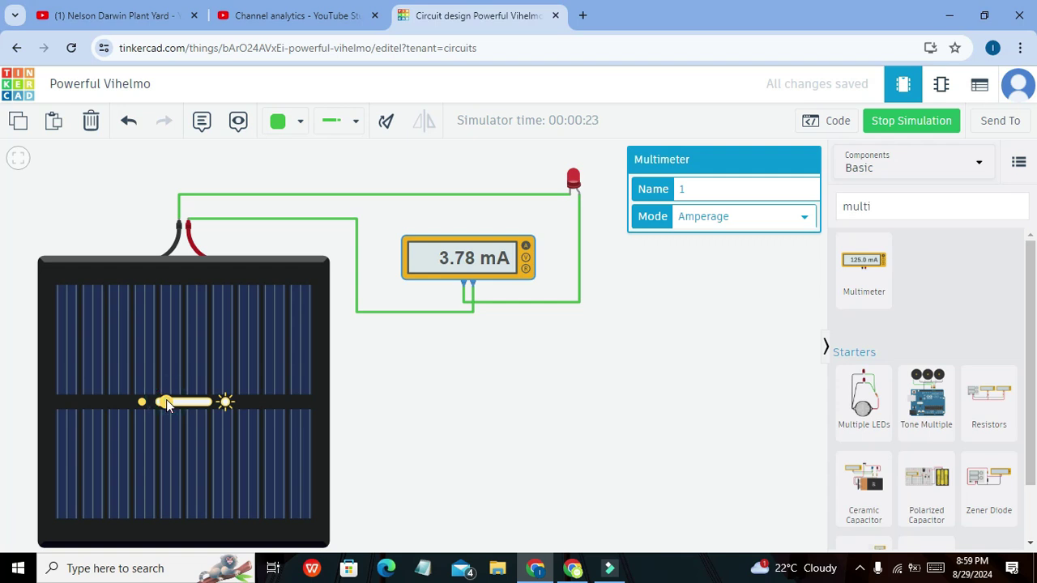
left_click_drag(166, 401, 189, 403)
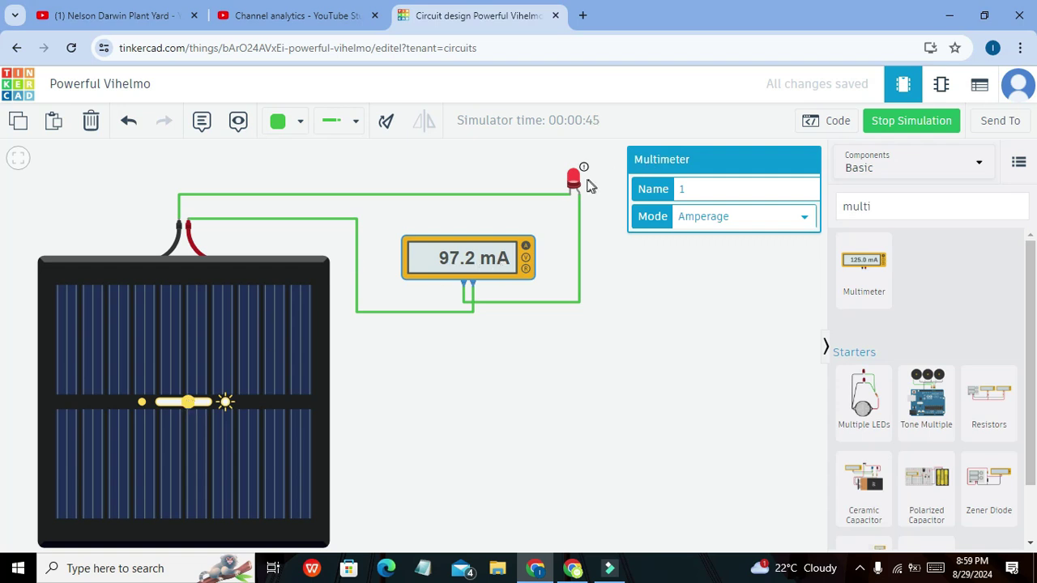
mouse_move(574, 184)
left_click_drag(498, 393, 517, 374)
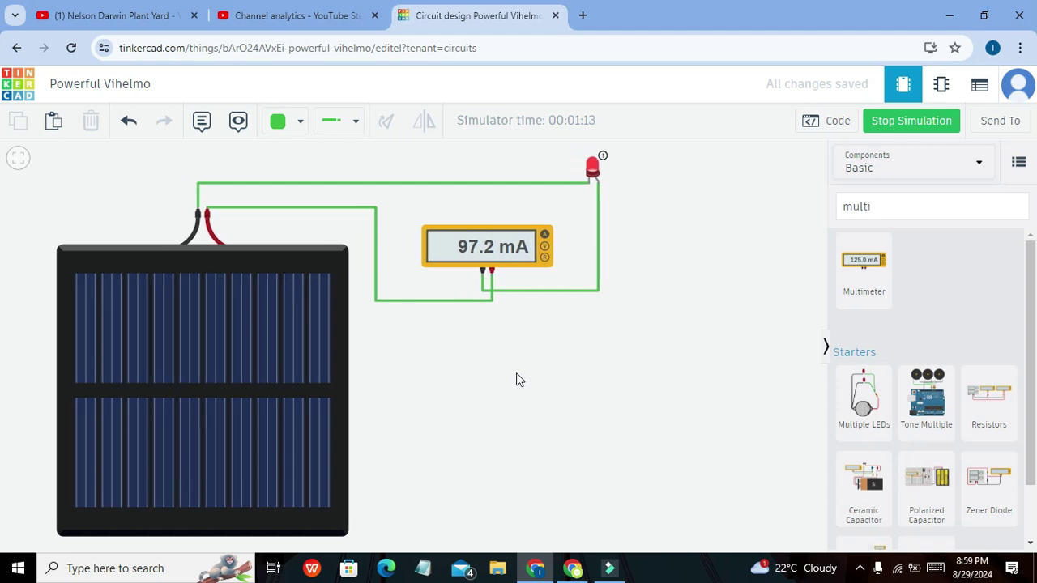